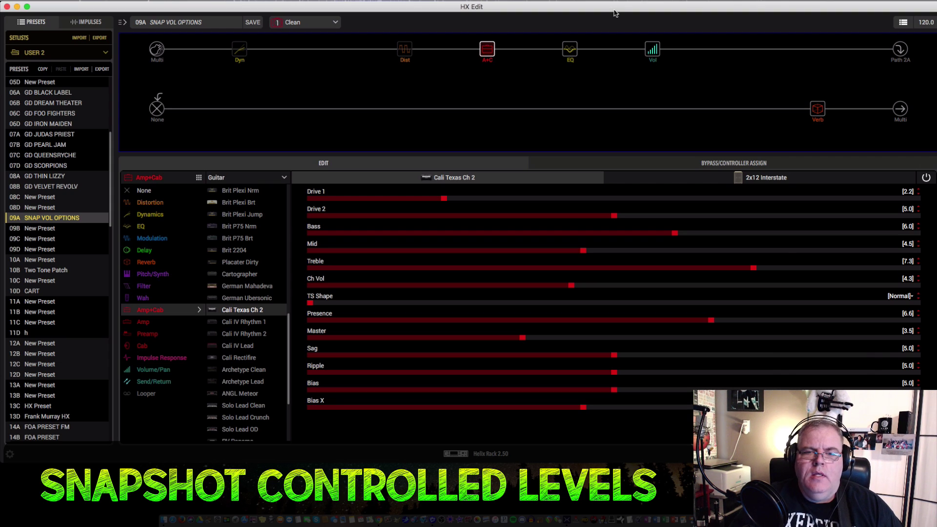
Step: Assign the Plate reverb's Decay parameter to snapshot control and save the SNAP VOL OPTIONS preset
mouse_move(654, 53)
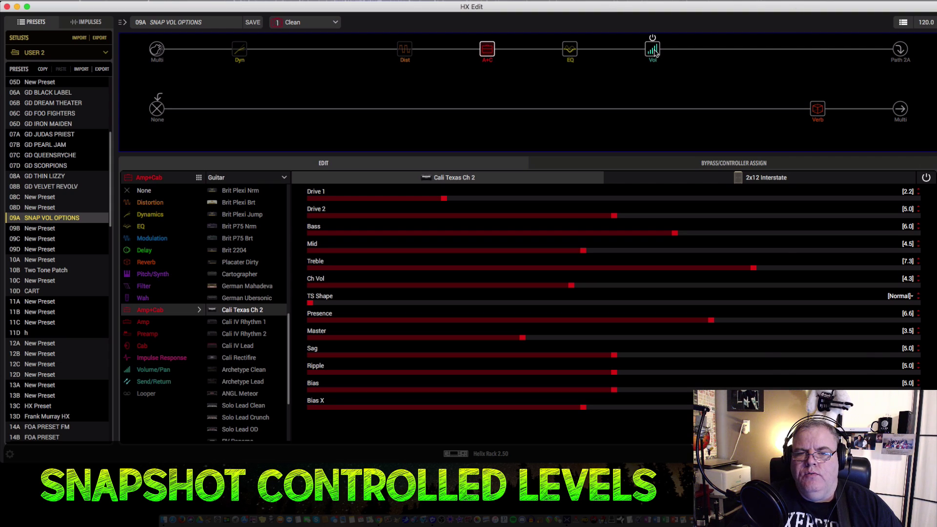
click(817, 108)
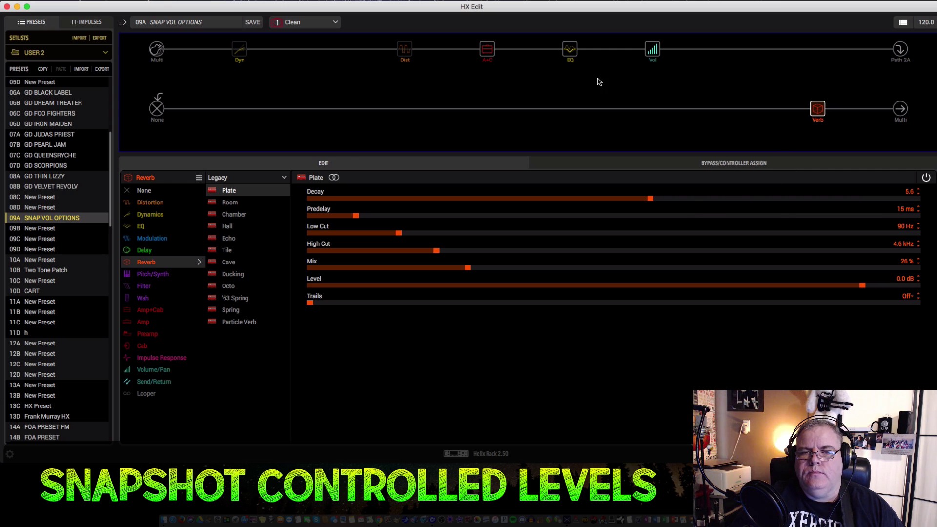
click(487, 49)
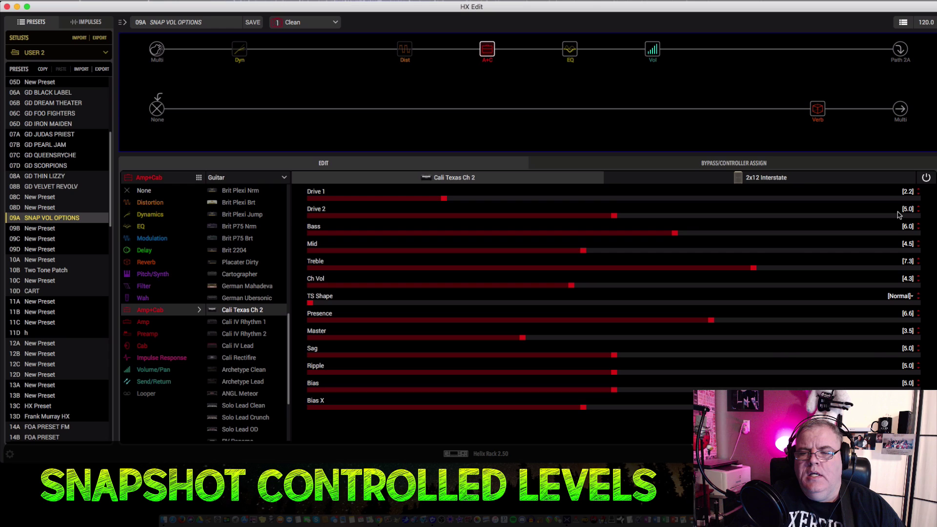
click(816, 112)
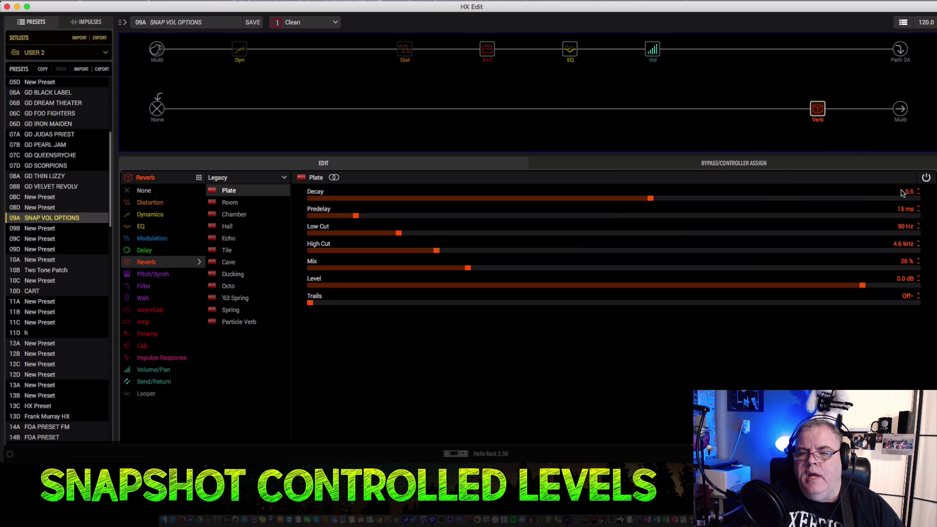
right_click(908, 193)
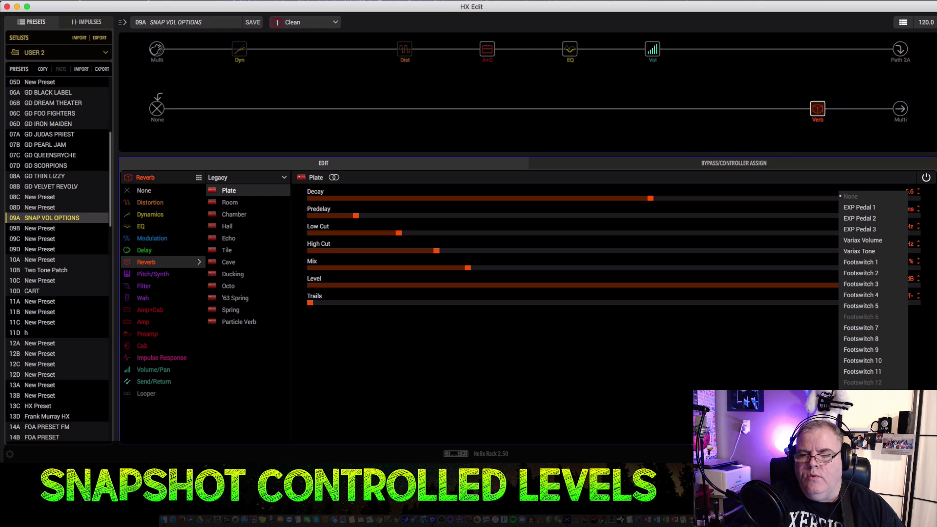
key(Escape)
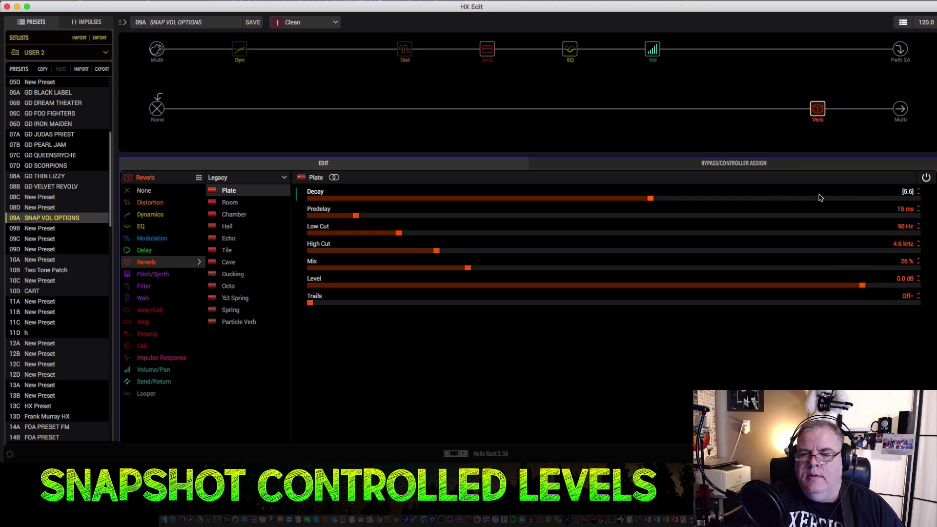
click(485, 54)
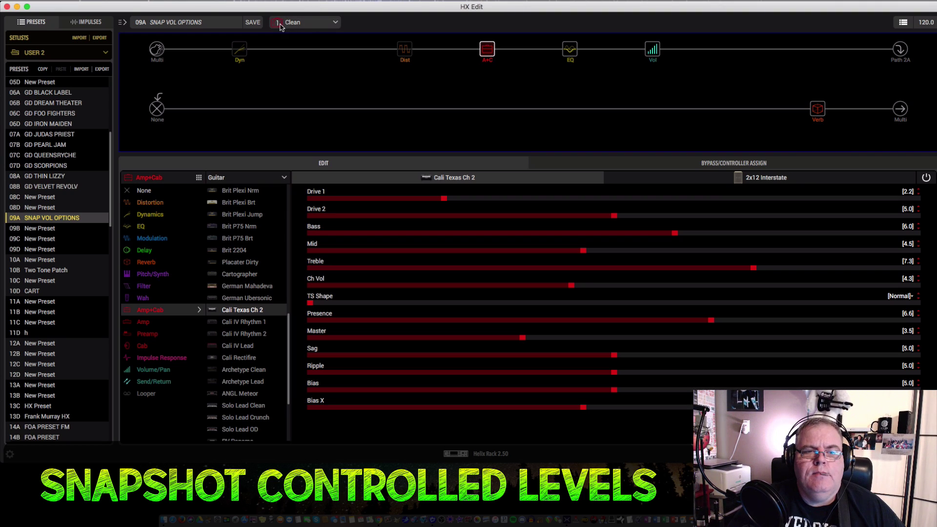
click(253, 23)
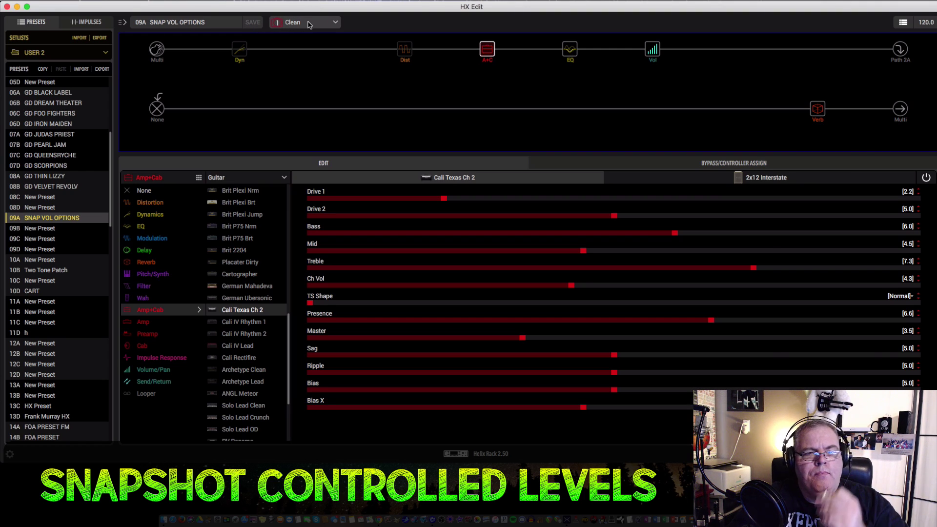
Step: Recall the Dirt snapshot and review its LA Studio Comp, Minotaur distortion and Cali Texas Ch 2 amp settings
click(293, 23)
click(298, 47)
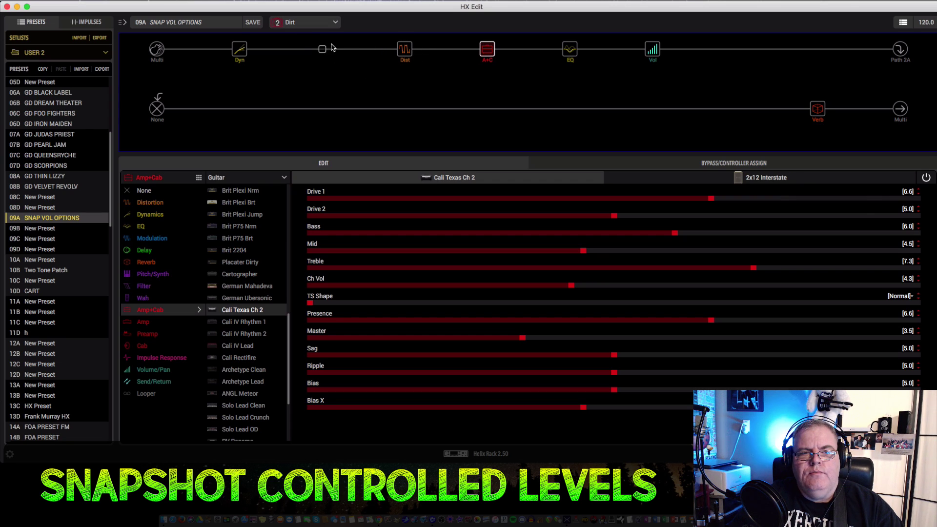
mouse_move(233, 56)
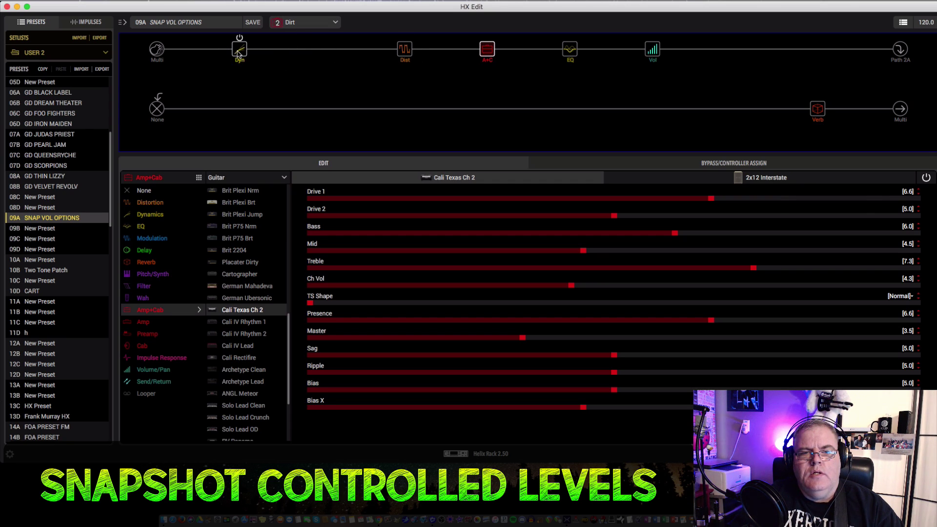
mouse_move(404, 52)
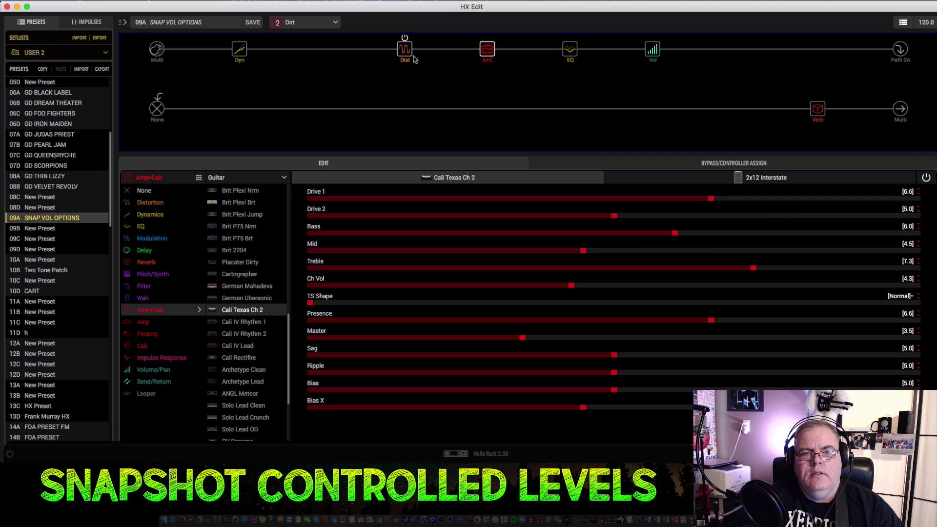
click(240, 51)
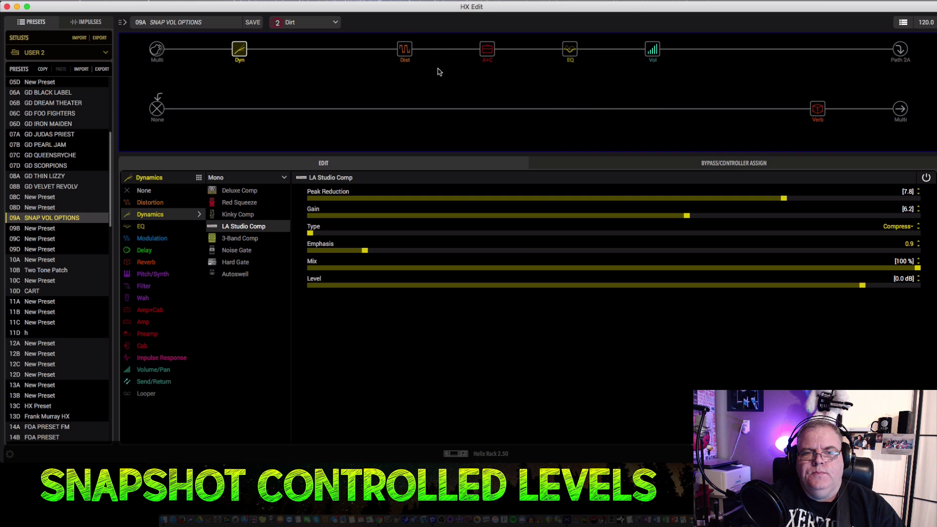
click(405, 49)
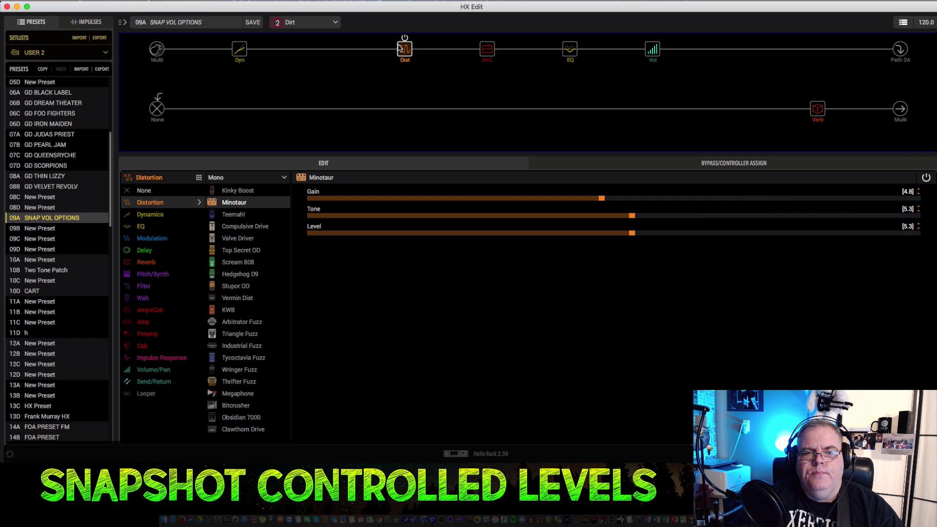
click(487, 48)
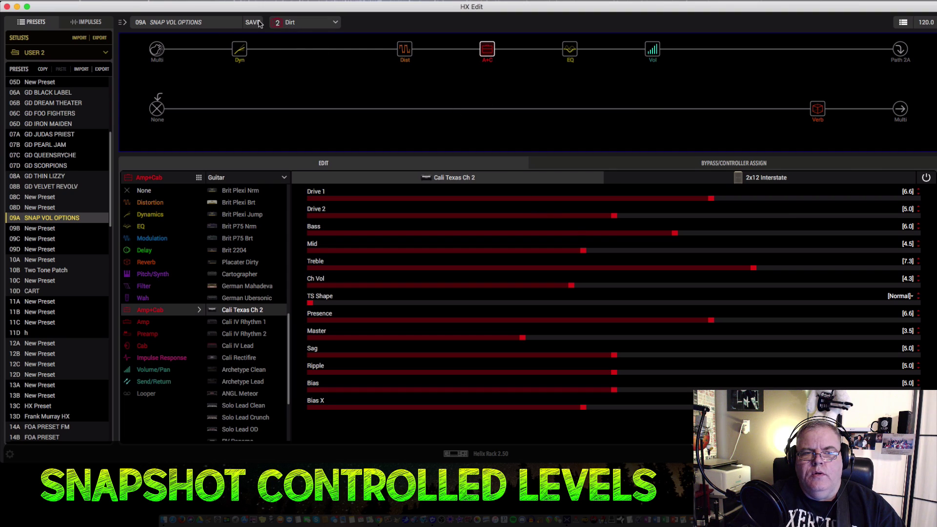
Step: Compare the Clean and Dirt snapshots by recalling them alternately, finishing on Clean
click(300, 23)
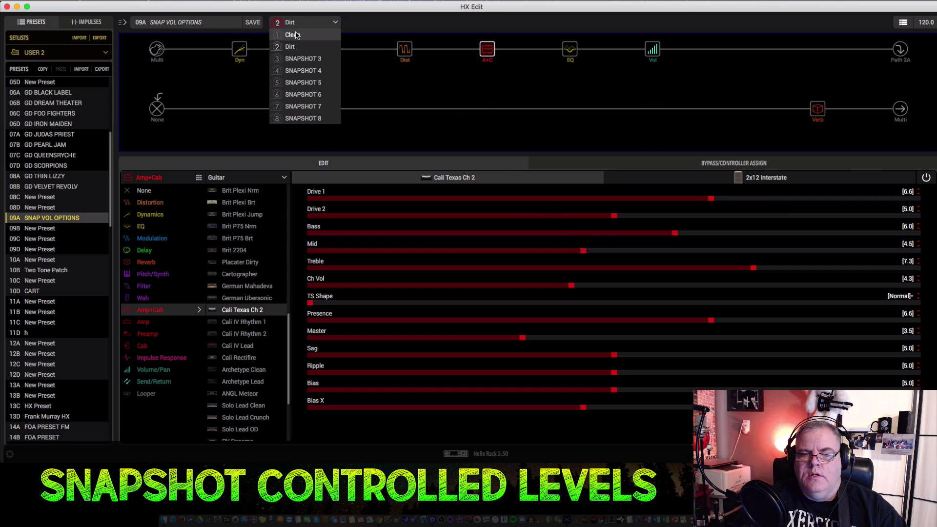
click(293, 35)
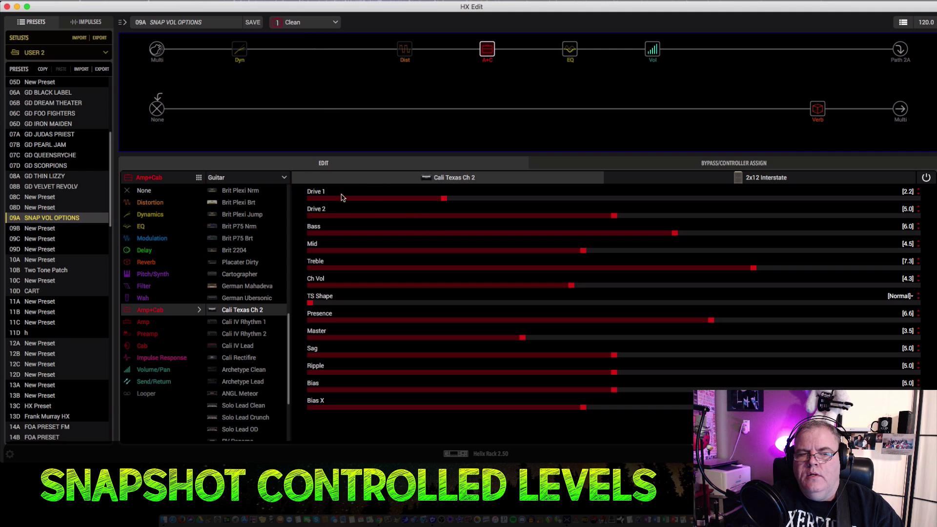
mouse_move(408, 61)
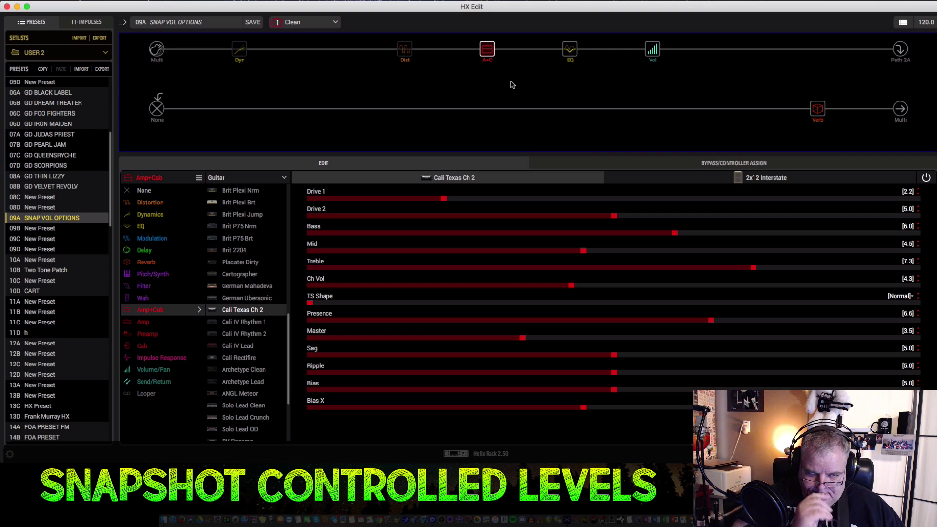
click(293, 30)
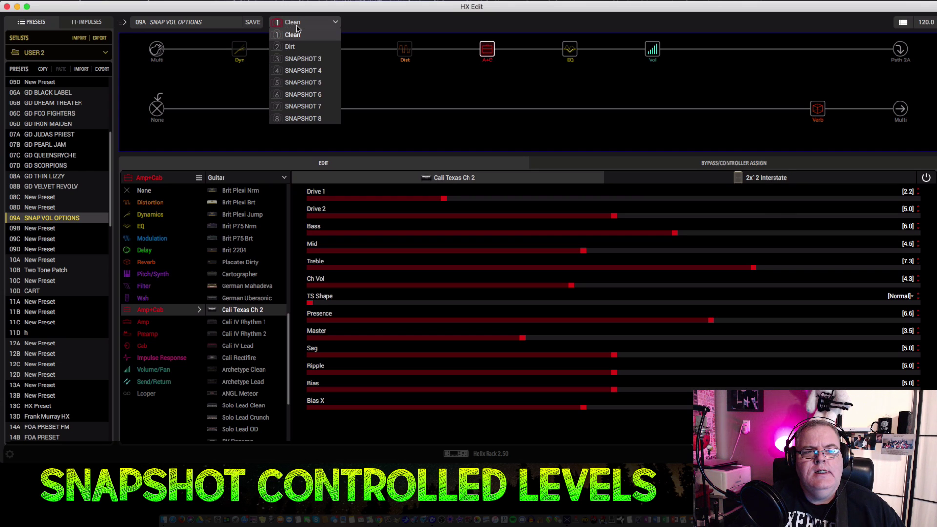
click(297, 47)
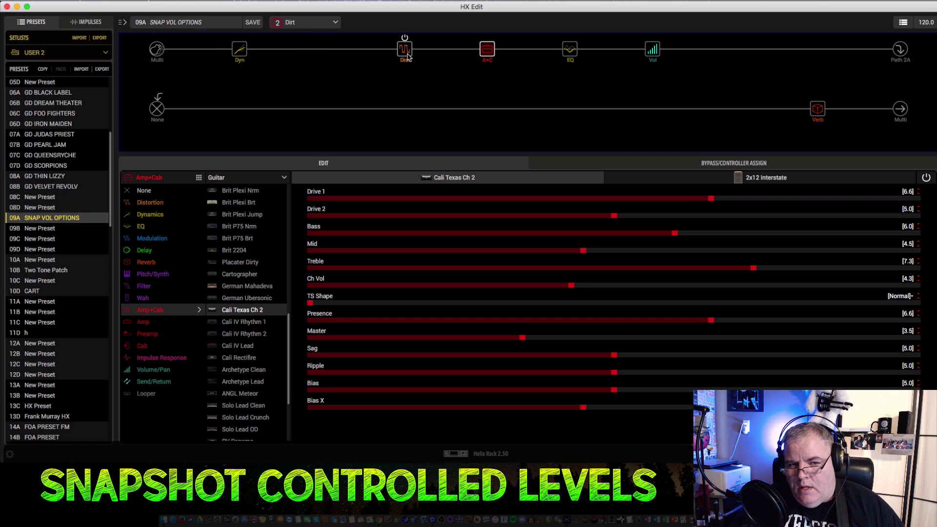
click(298, 23)
click(293, 35)
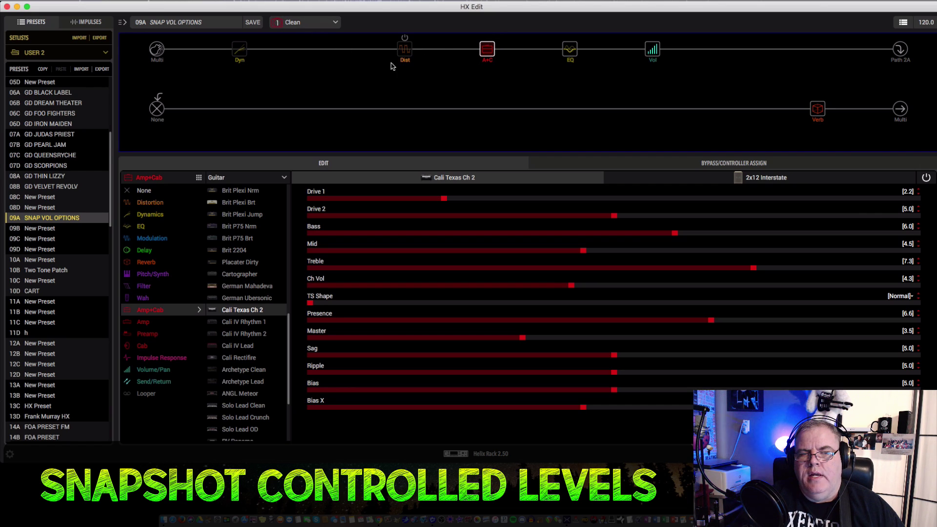
Step: Examine the level parameters of the LA Studio Comp and Minotaur distortion blocks in the Clean snapshot
click(239, 49)
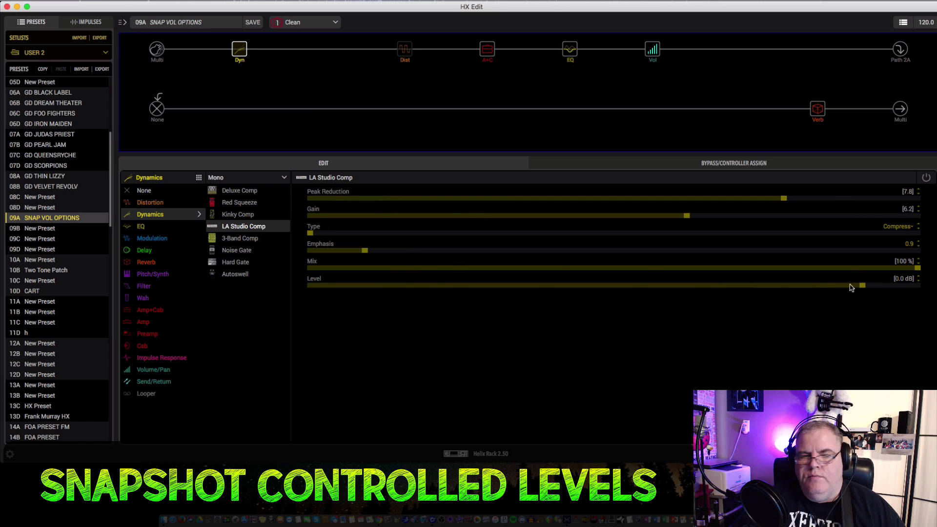
click(404, 50)
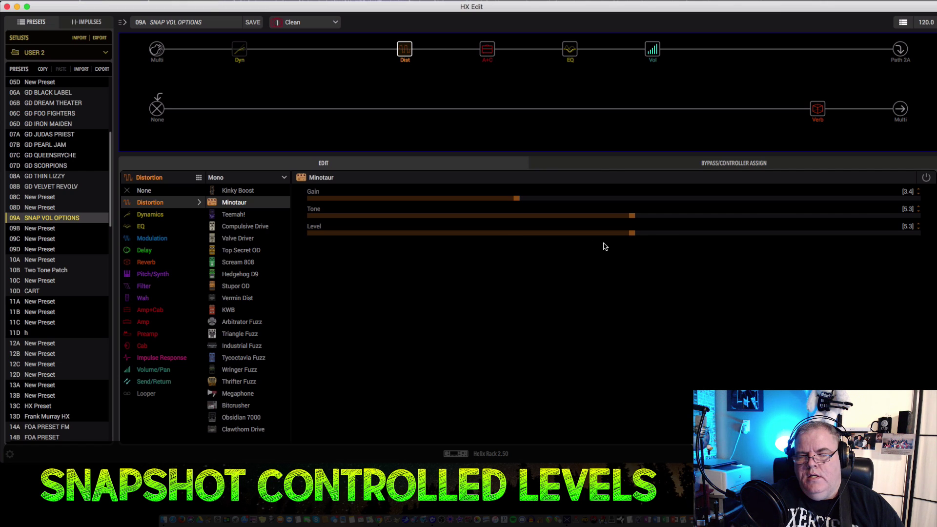
mouse_move(403, 61)
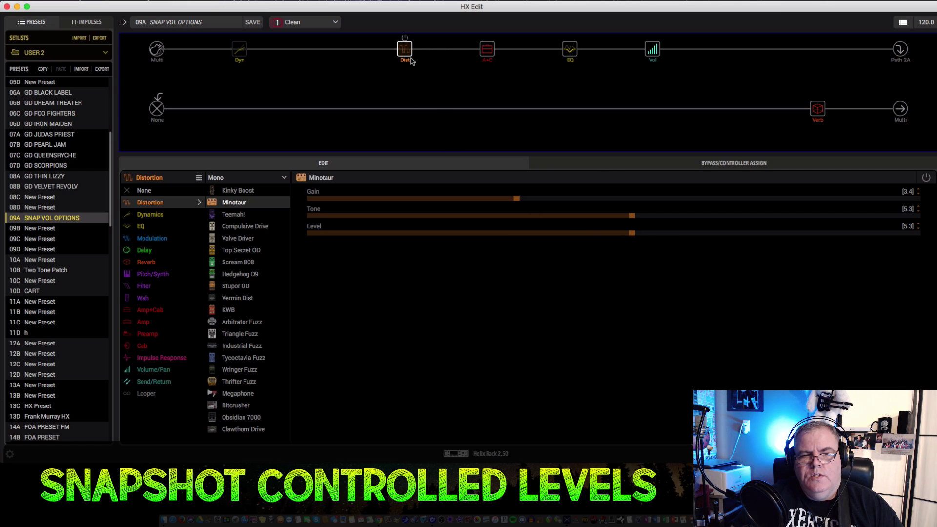
Step: Set the Ch Vol of the Cali Texas Ch 2 amp to 3.8 in the Clean snapshot
mouse_move(497, 59)
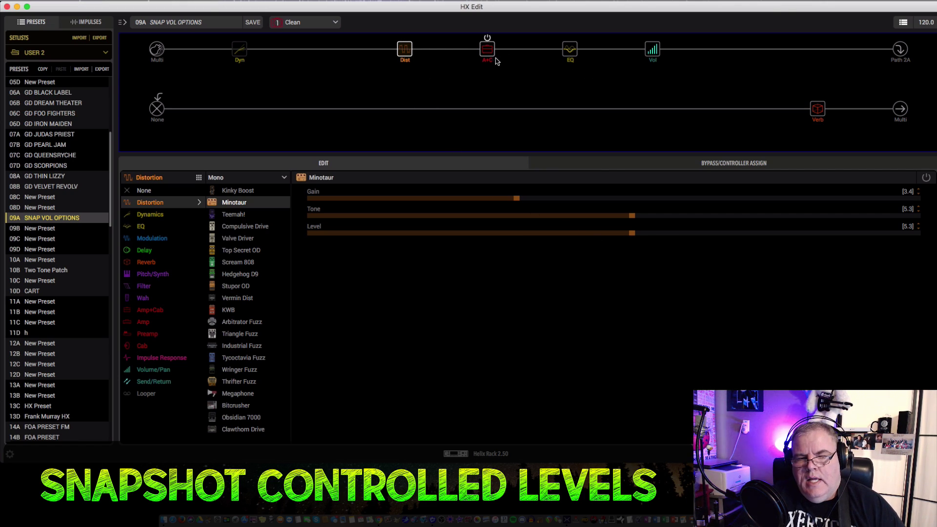
click(488, 53)
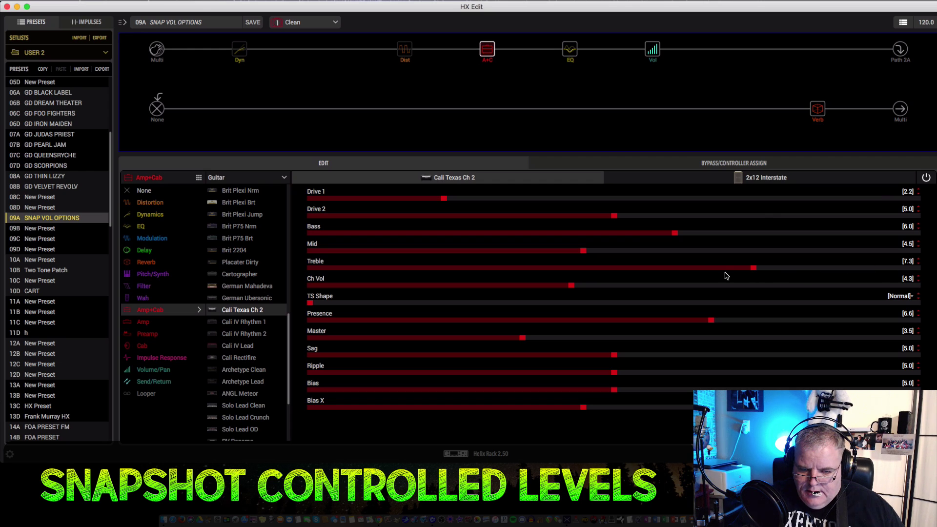
drag(574, 286, 716, 287)
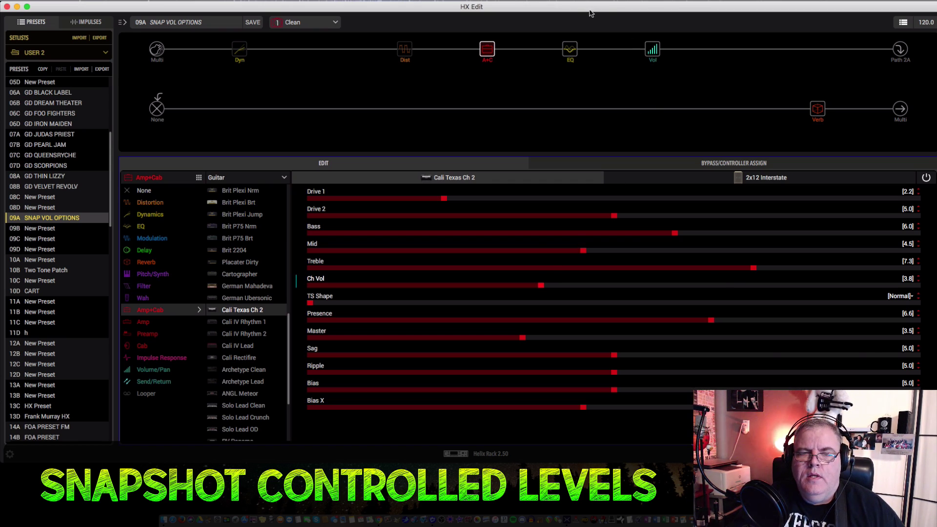
Step: Try raising the 10 Band Graphic EQ's Level to +9.0 dB, and return it to 0.0 dB
click(568, 49)
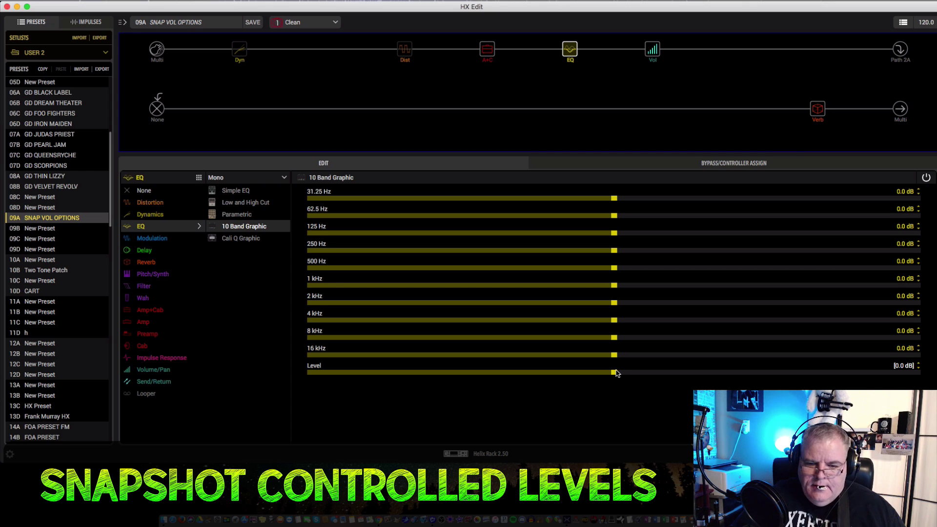
drag(615, 374, 796, 375)
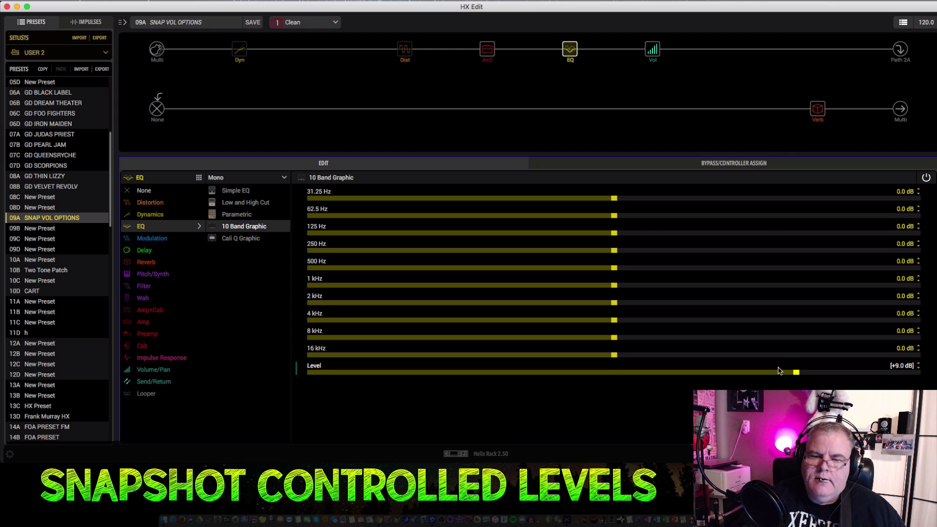
click(614, 372)
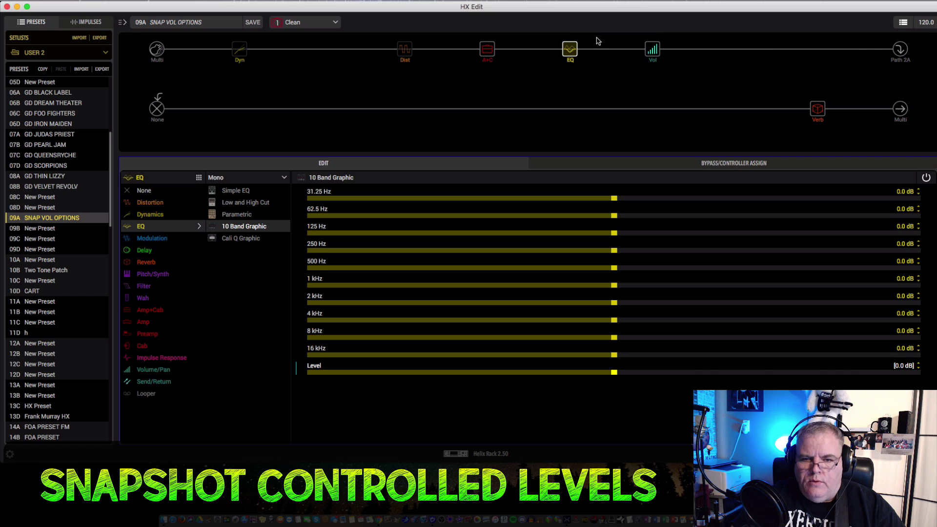
Step: Try raising the Gain block to +5.7 dB and +10.8 dB, and return it to 0.0 dB
click(652, 51)
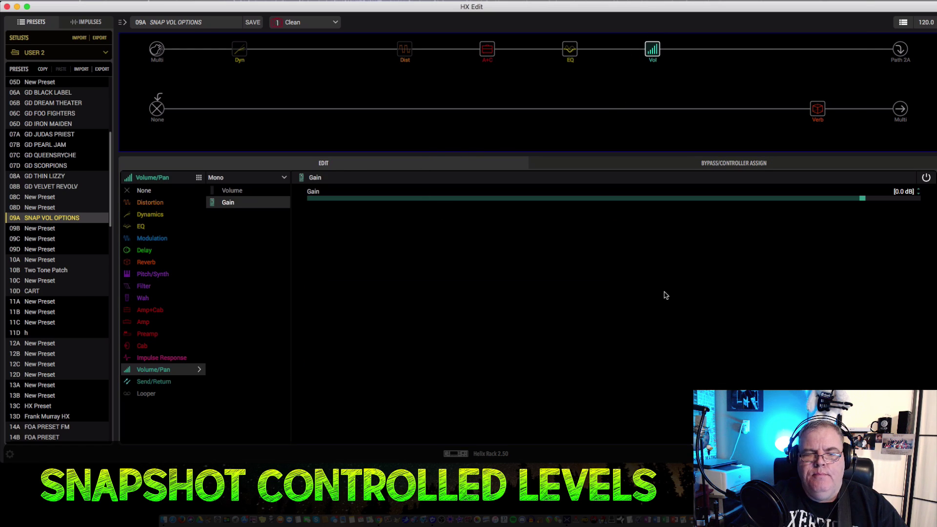
drag(863, 202, 891, 201)
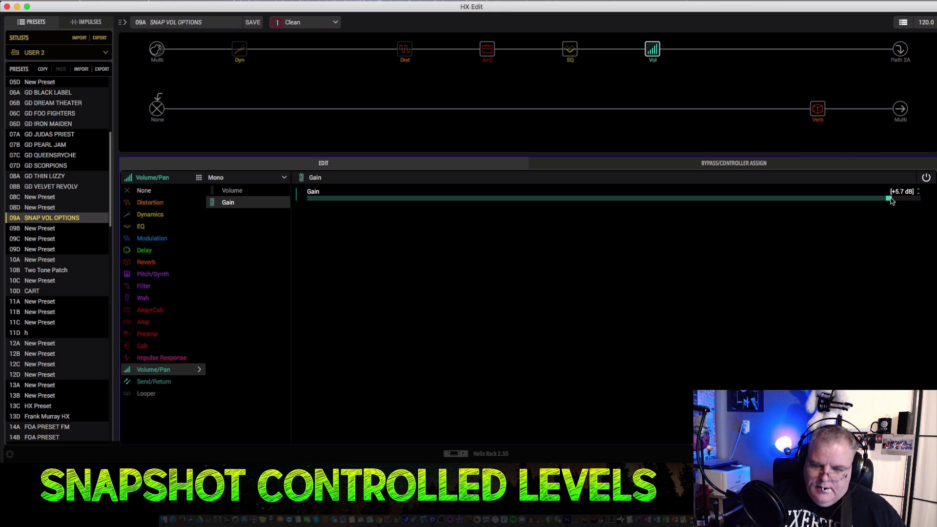
drag(891, 202, 915, 202)
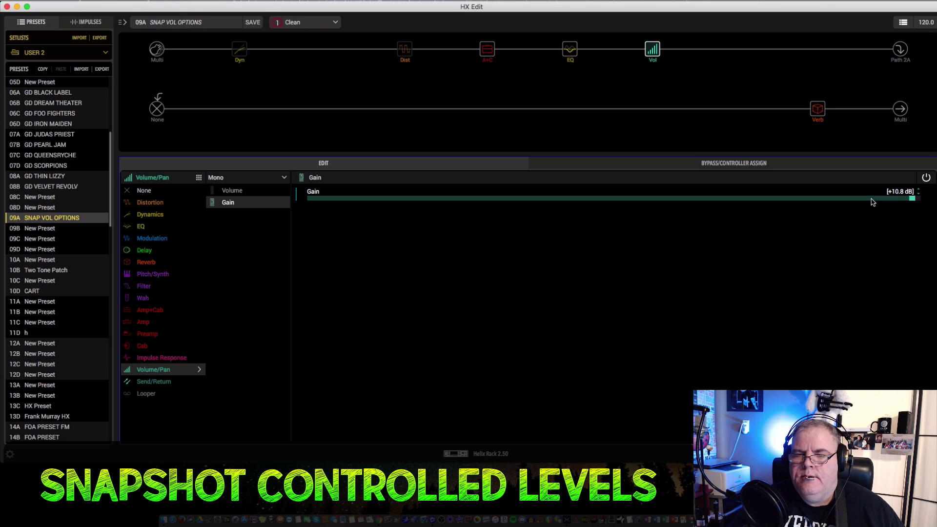
drag(826, 200, 863, 200)
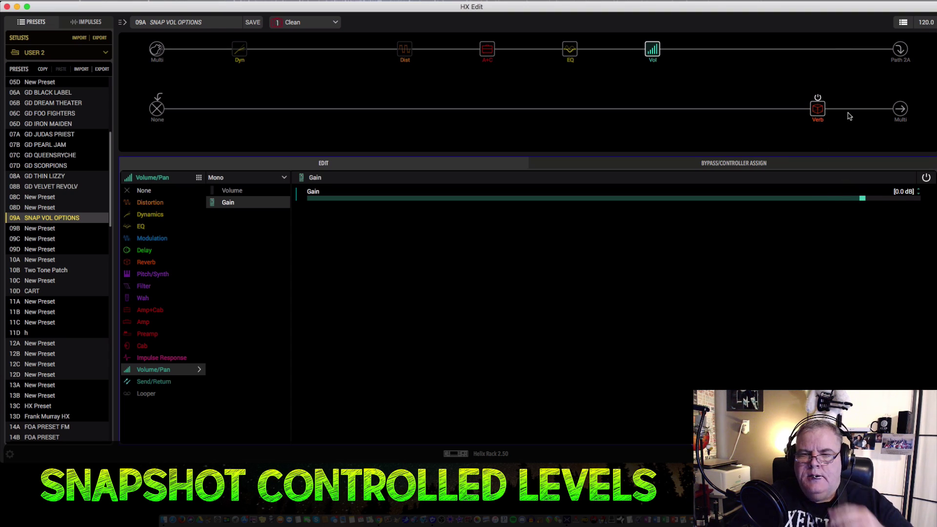
Step: Set the Multi Output block's Level to +10.8 dB in the Clean snapshot and save the preset
click(901, 111)
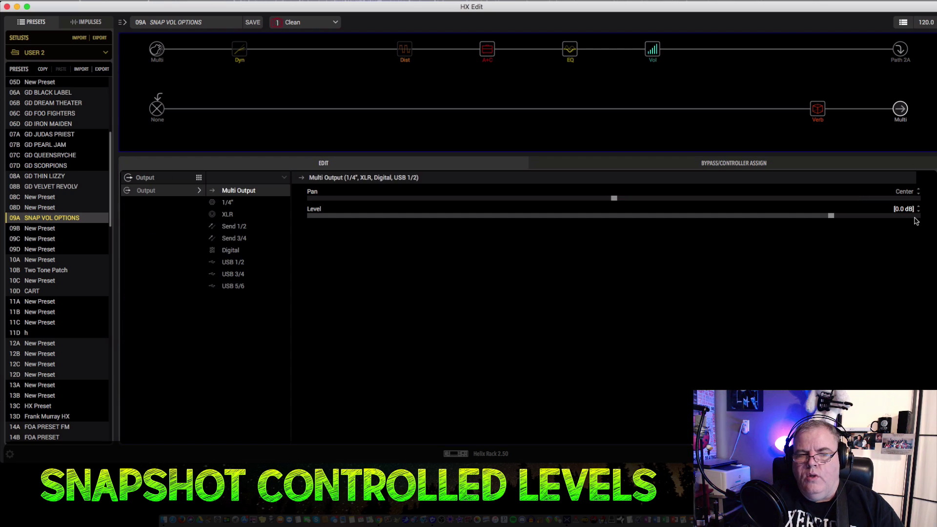
drag(831, 215, 879, 218)
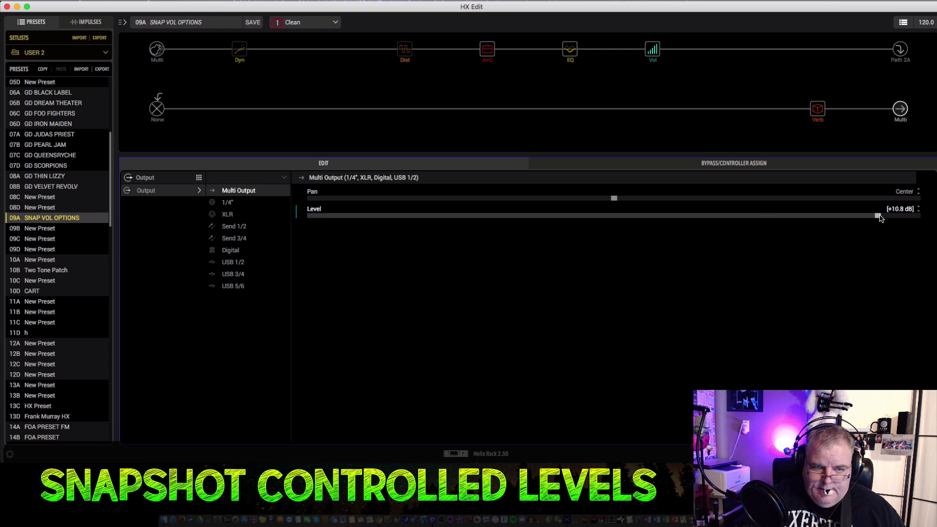
click(252, 22)
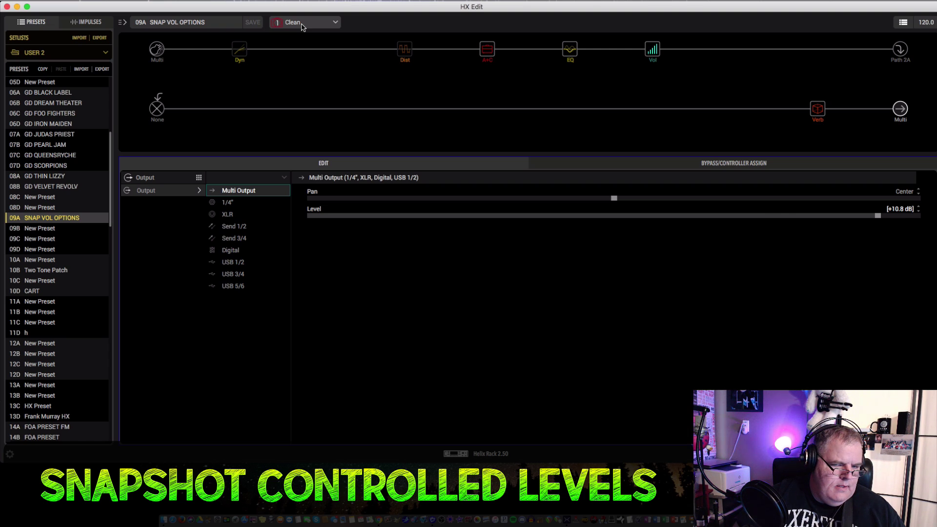
Step: Check the Multi Output Level in the Dirt snapshot and return to the Clean snapshot
click(302, 24)
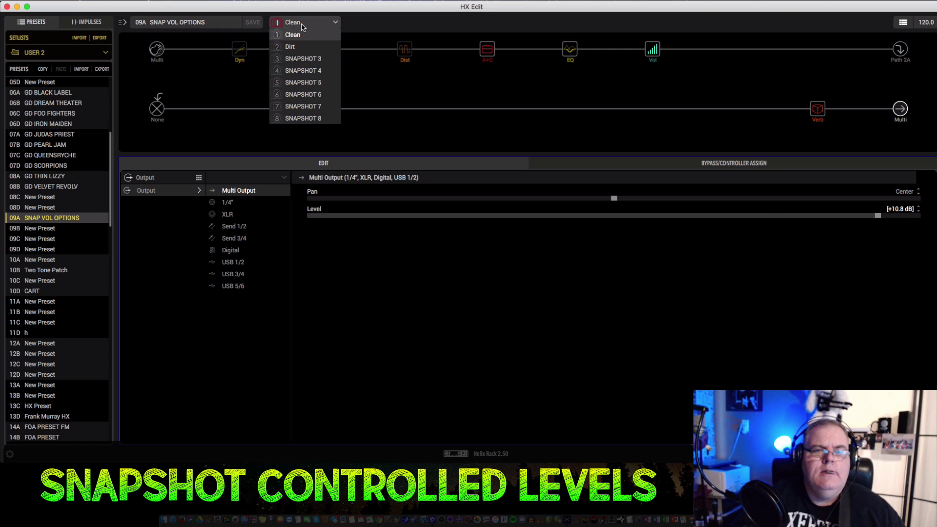
click(299, 47)
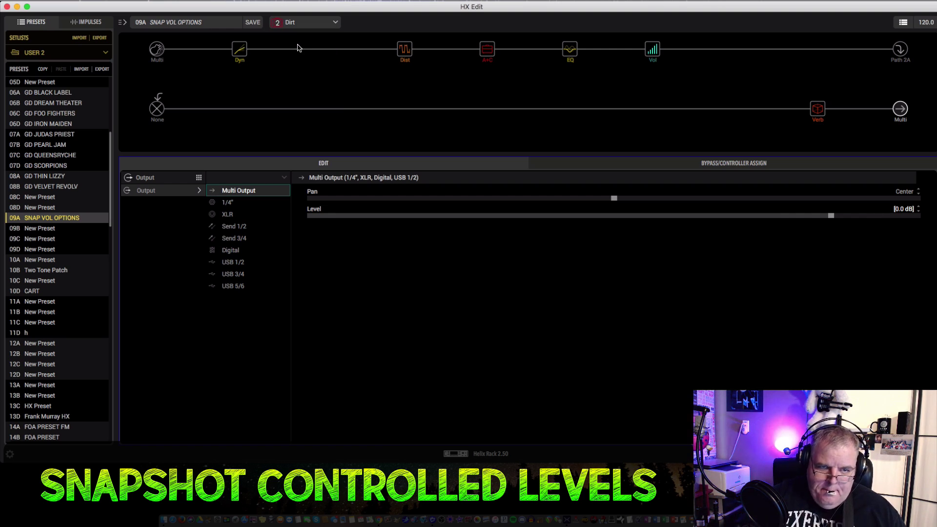
click(300, 23)
click(297, 36)
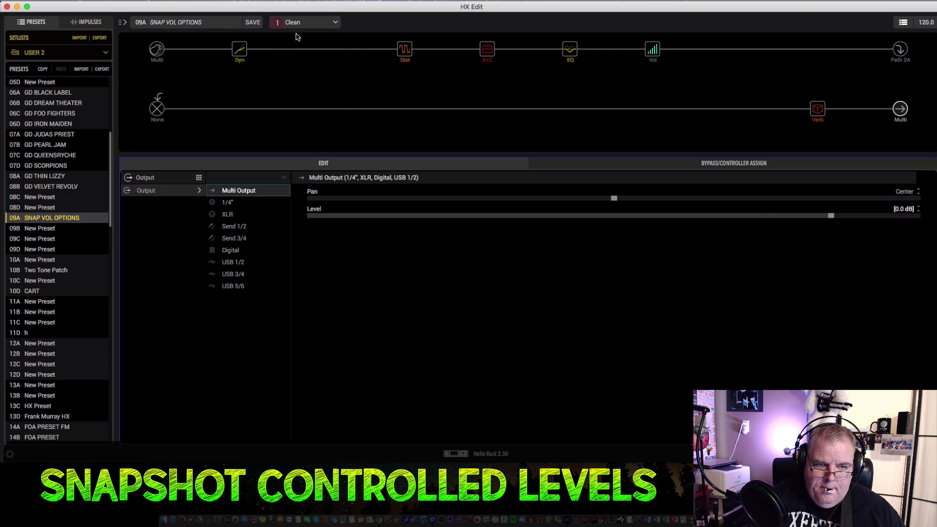